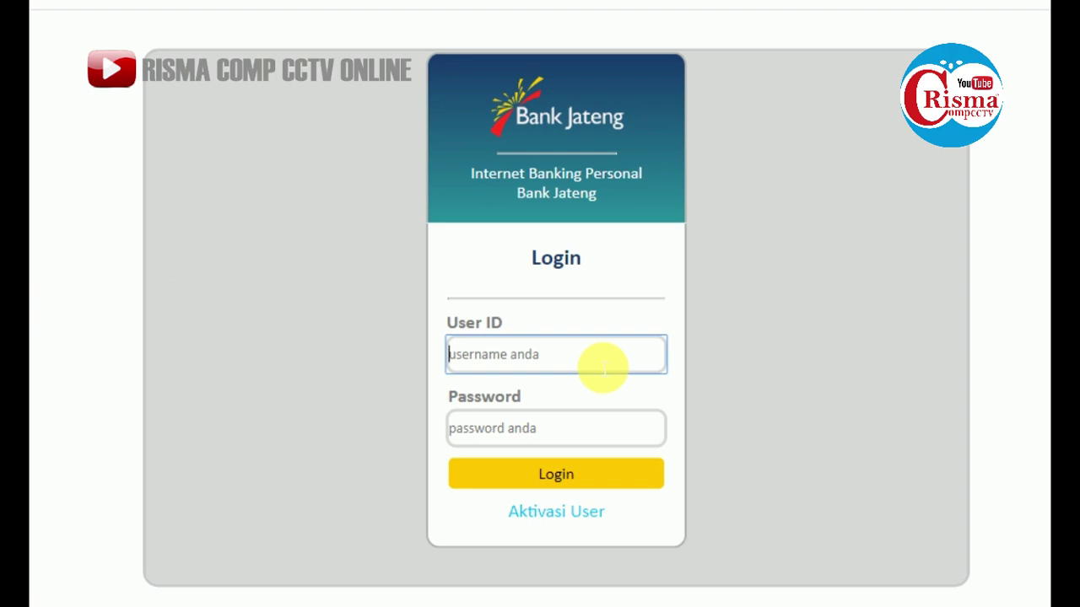
# Enter the user ID and account password, correcting the user ID, then log in
pyautogui.write('PAR')
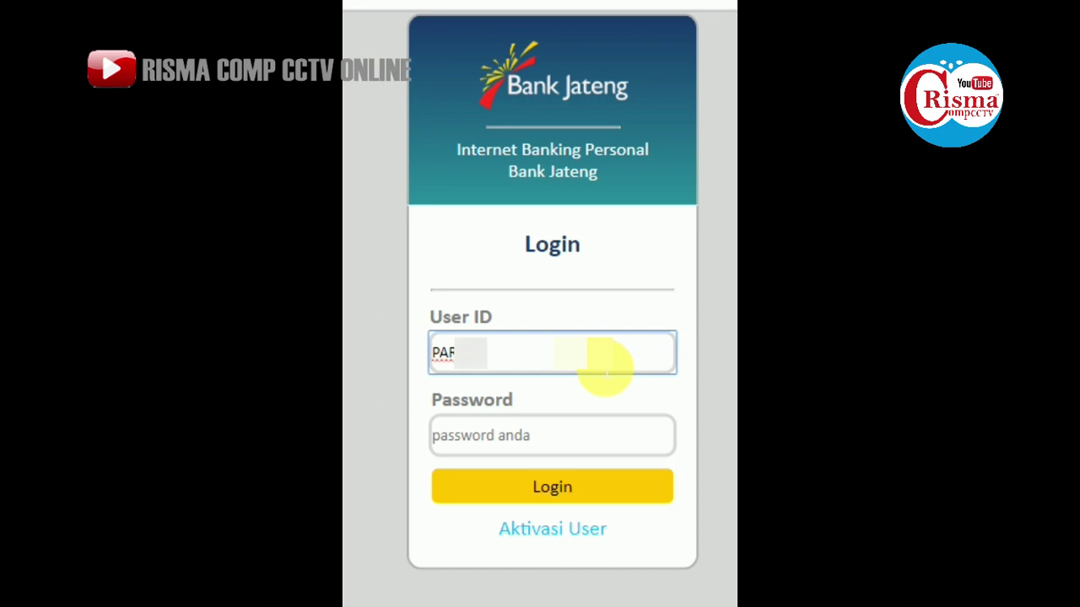
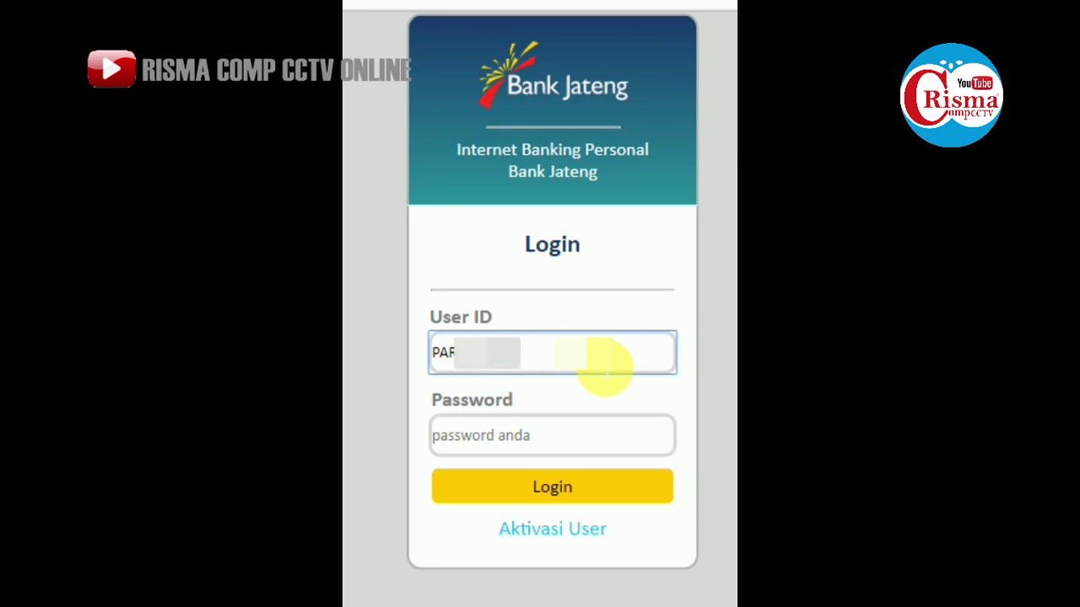
pyautogui.click(595, 454)
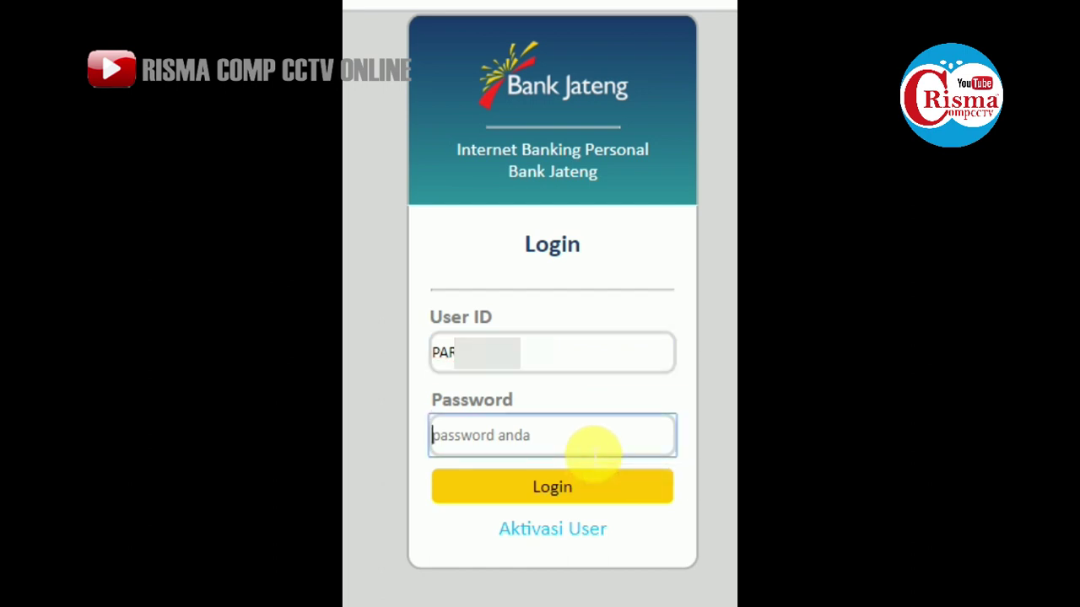
pyautogui.write('1')
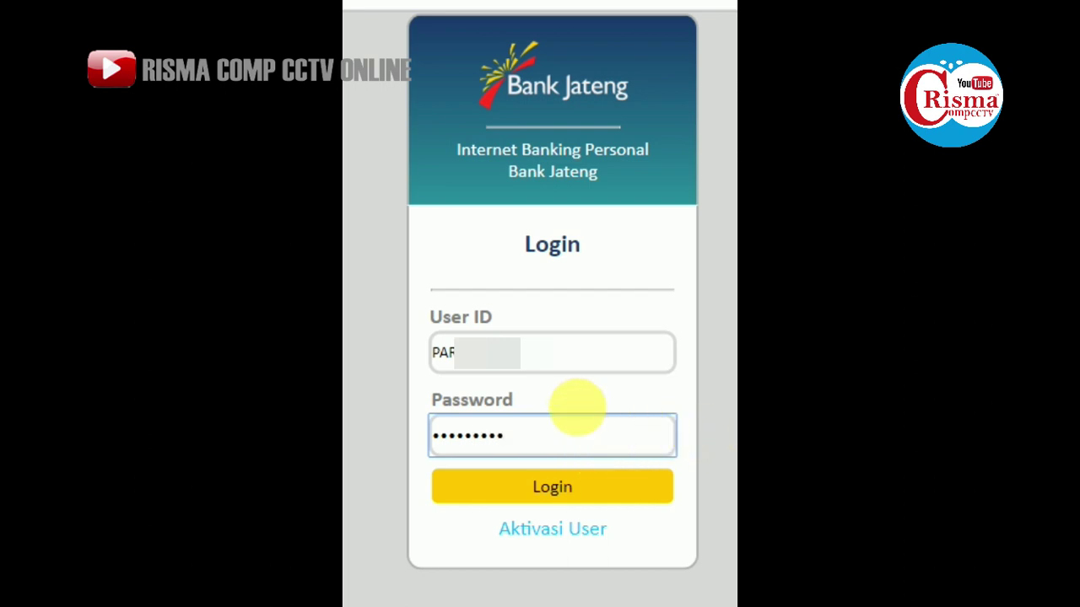
pyautogui.click(479, 364)
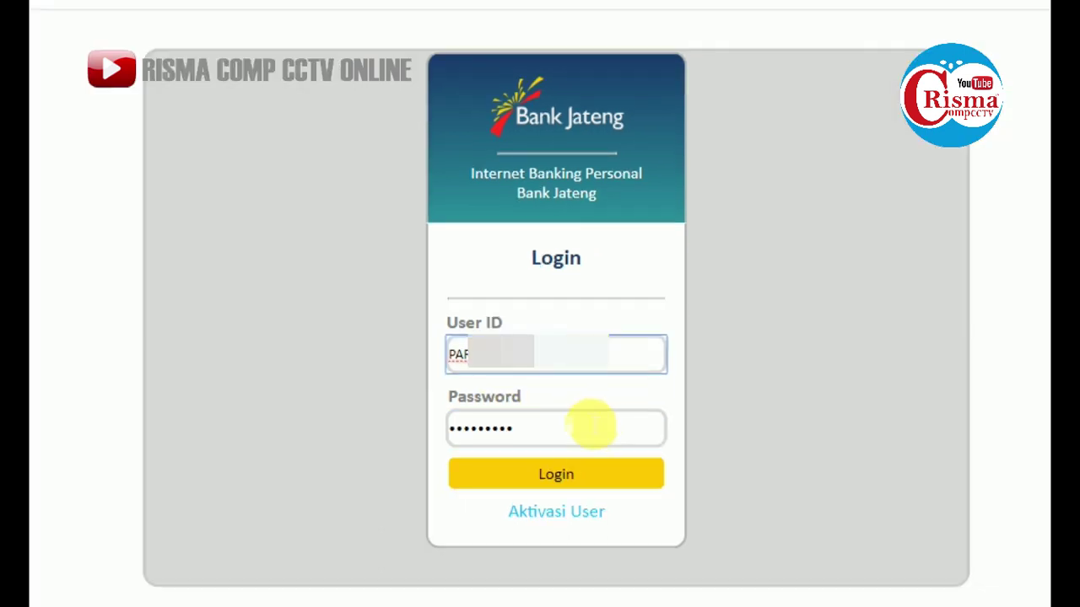
pyautogui.click(590, 426)
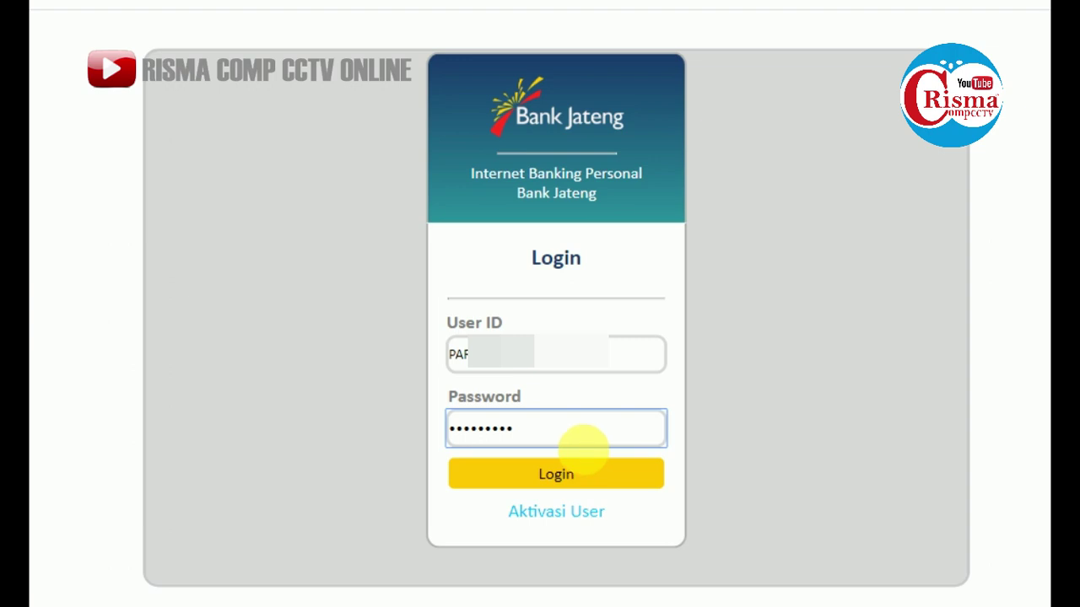
pyautogui.click(584, 477)
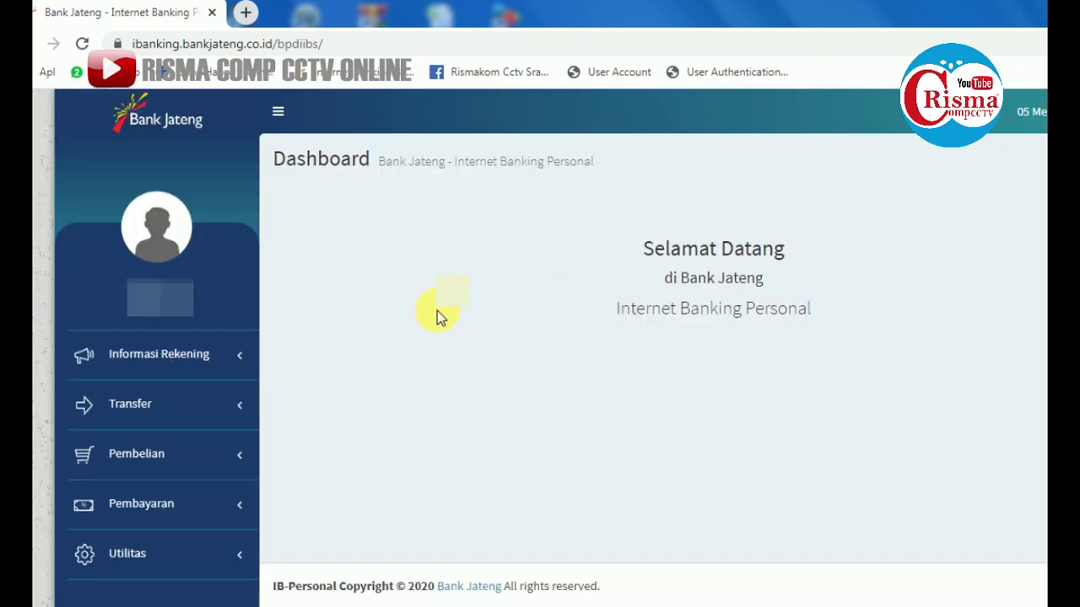
# Check the balance under Informasi Rekening > Saldo Mutasi, then expand the Pembelian menu
pyautogui.click(175, 361)
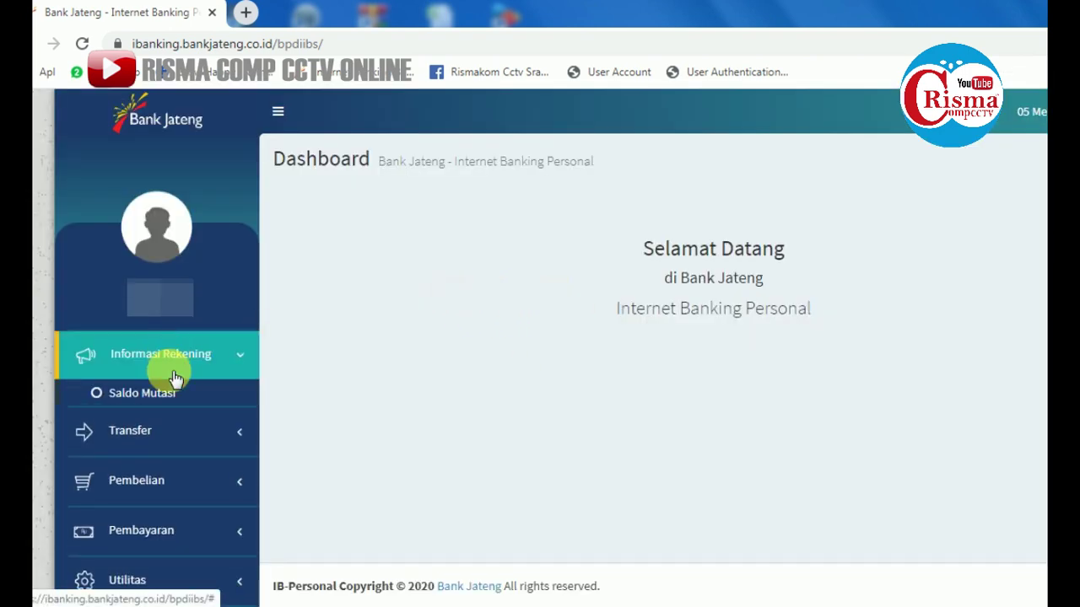
pyautogui.click(165, 396)
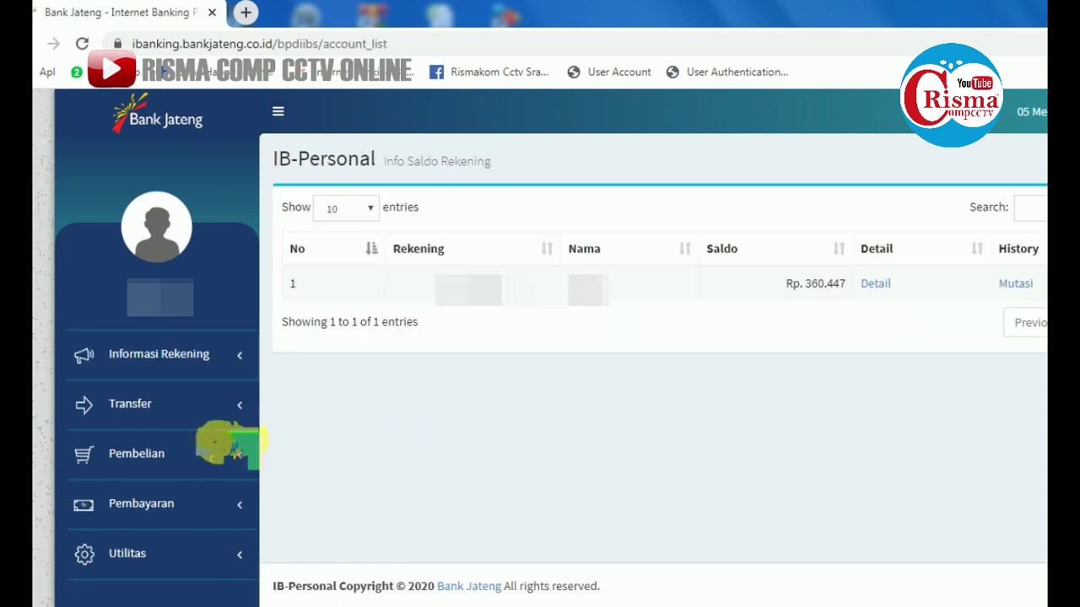
pyautogui.click(167, 457)
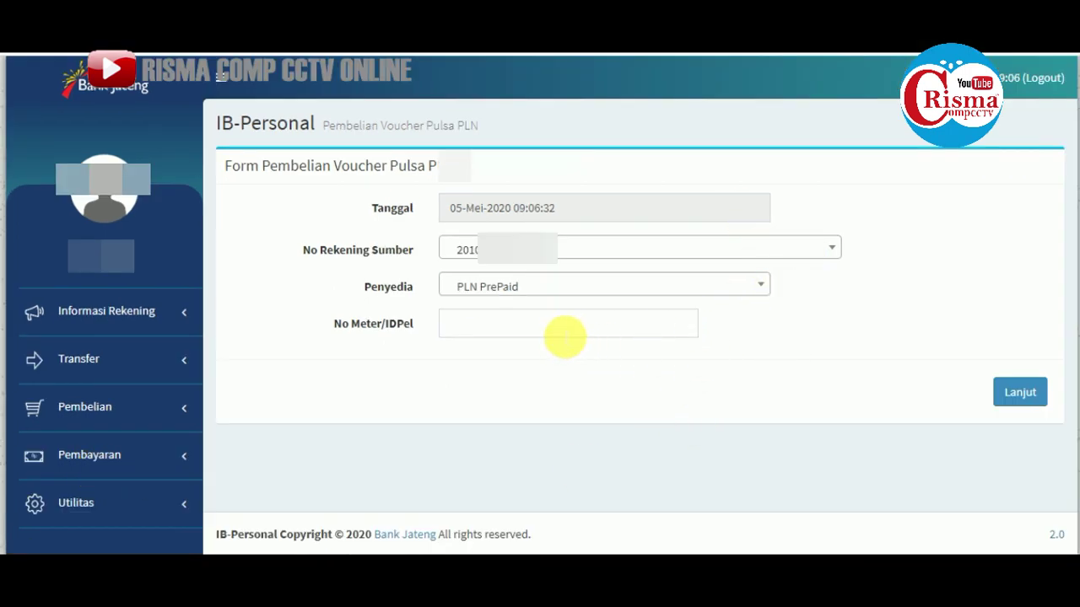
# Enter the customer's meter number in No Meter/IDPel and continue with Lanjut
pyautogui.click(565, 332)
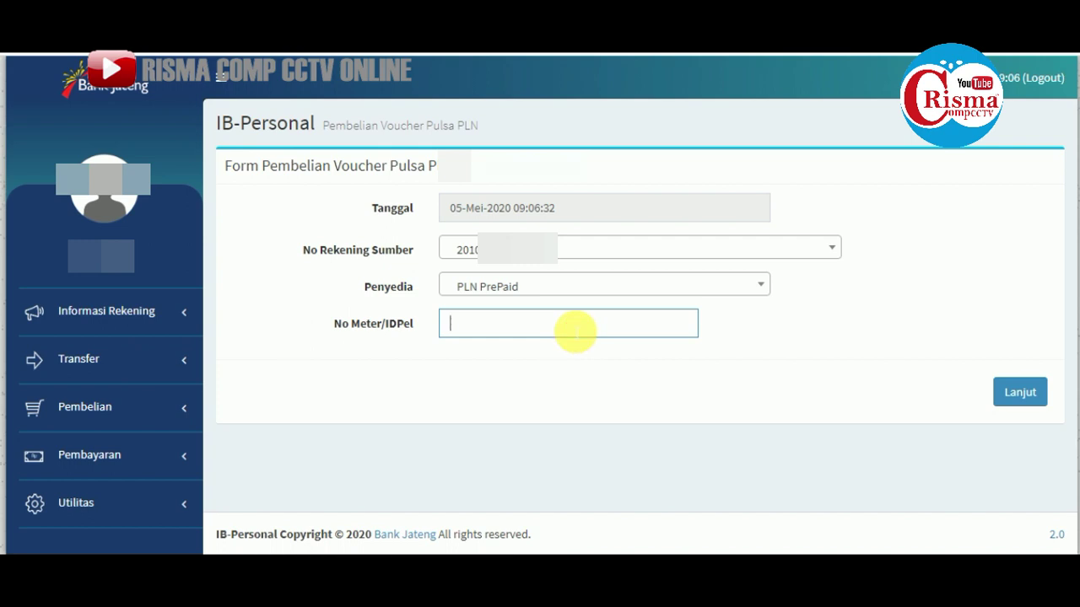
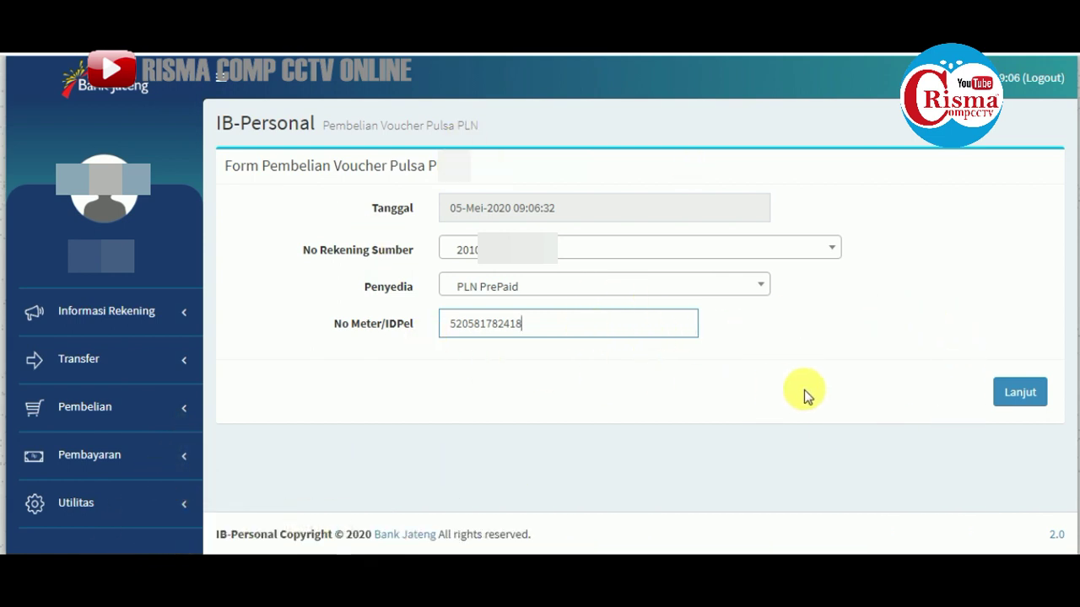
pyautogui.click(1018, 394)
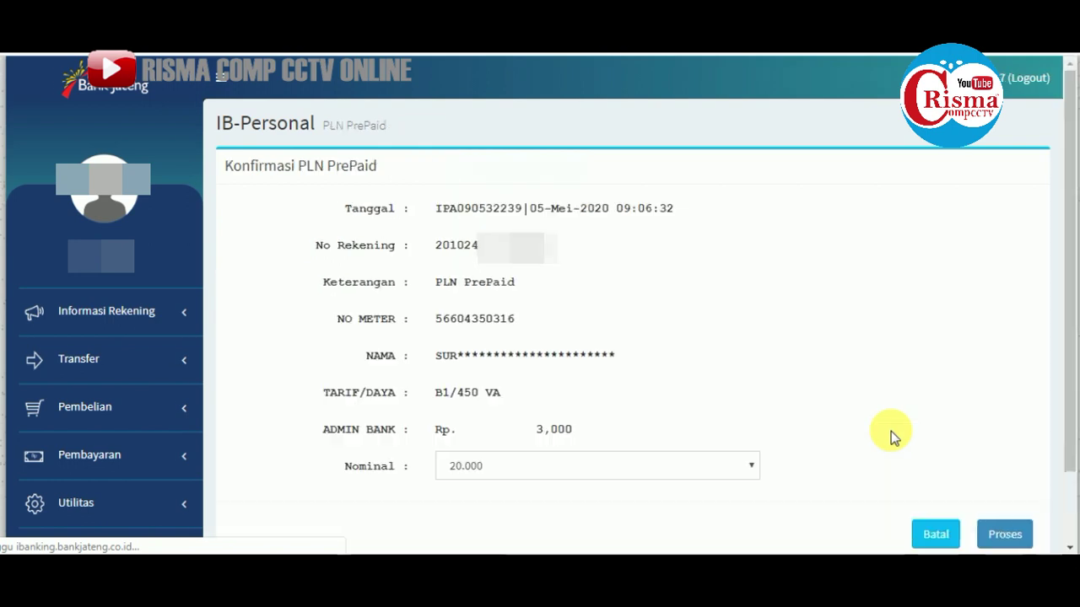
# Change the Nominal to a 50.000 token and submit it with Proses
pyautogui.scroll(-2, 854, 386)
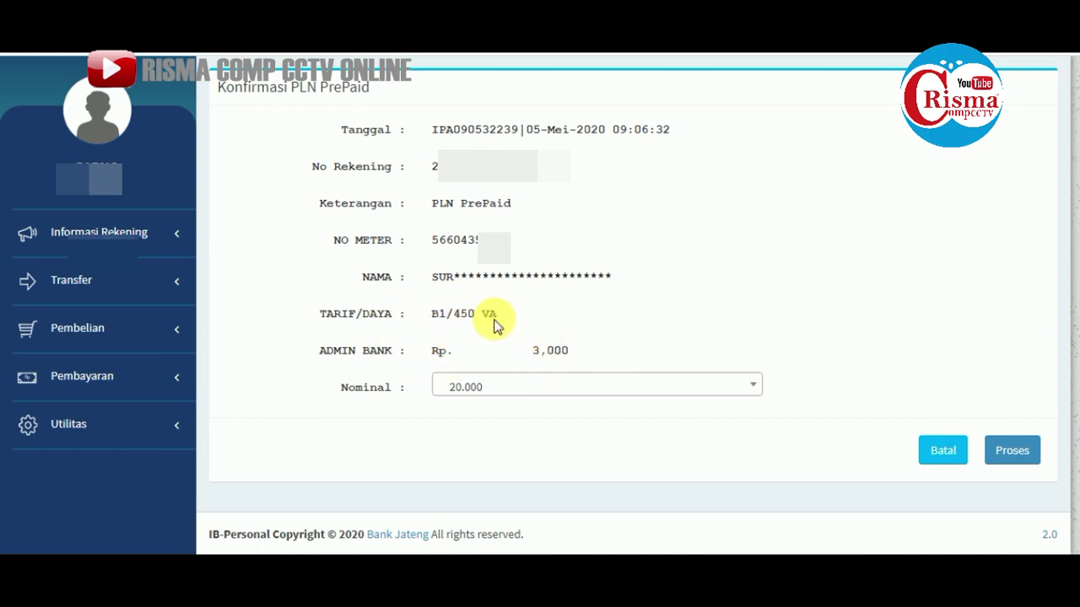
pyautogui.click(734, 388)
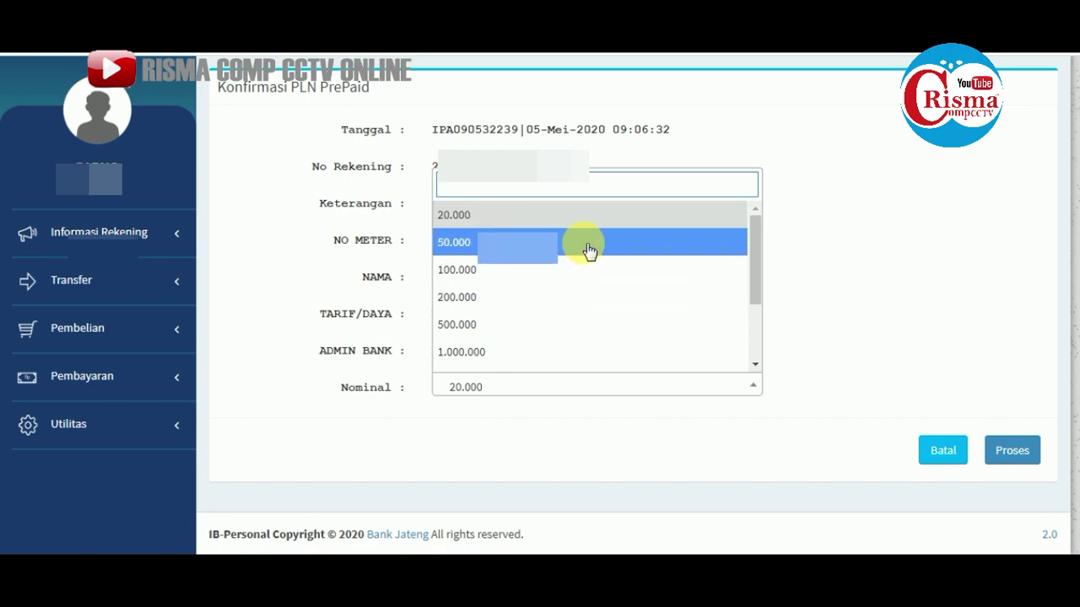
pyautogui.click(588, 251)
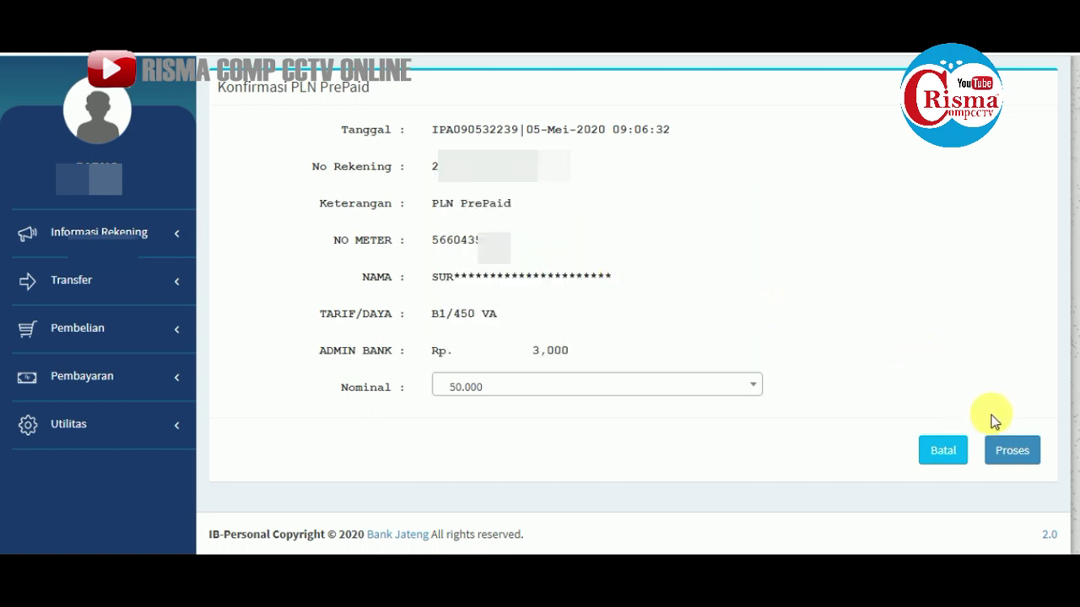
pyautogui.click(1018, 455)
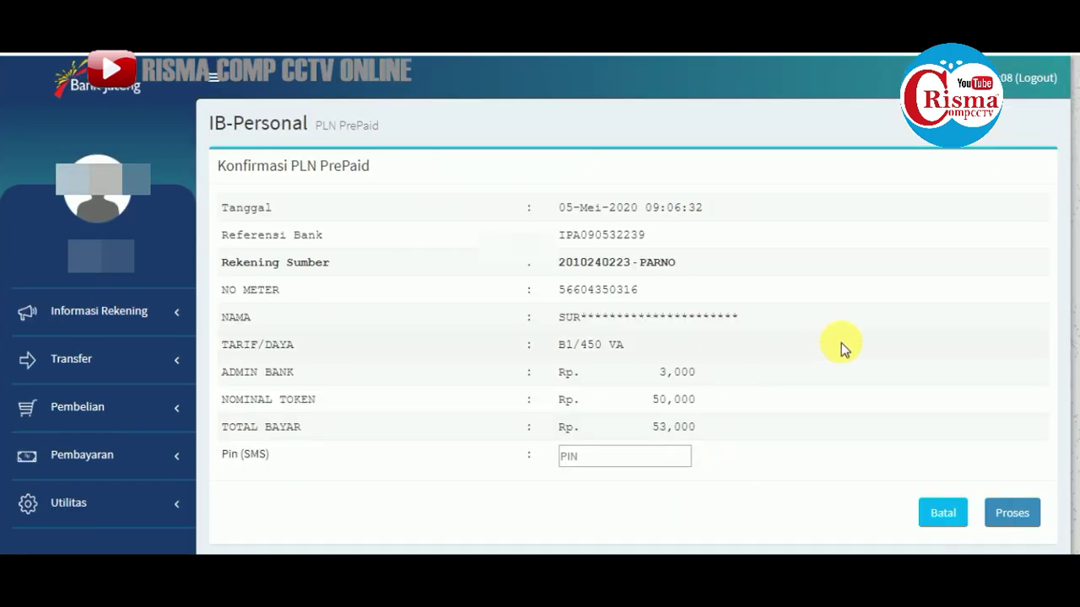
# Enter the PIN received by SMS and confirm the Rp 53,000 payment
pyautogui.scroll(-1, 860, 330)
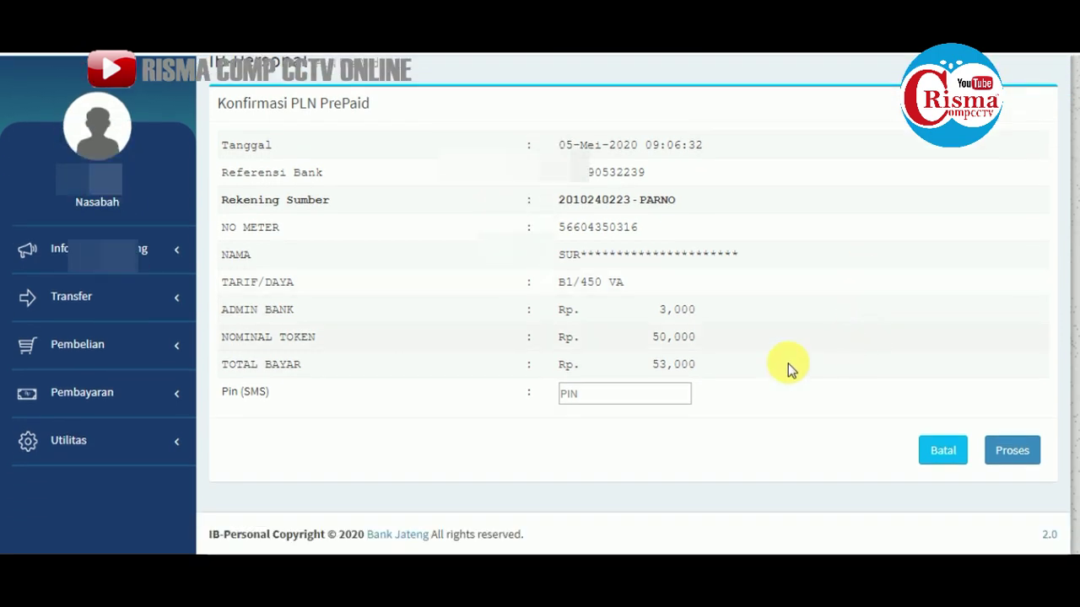
pyautogui.click(610, 403)
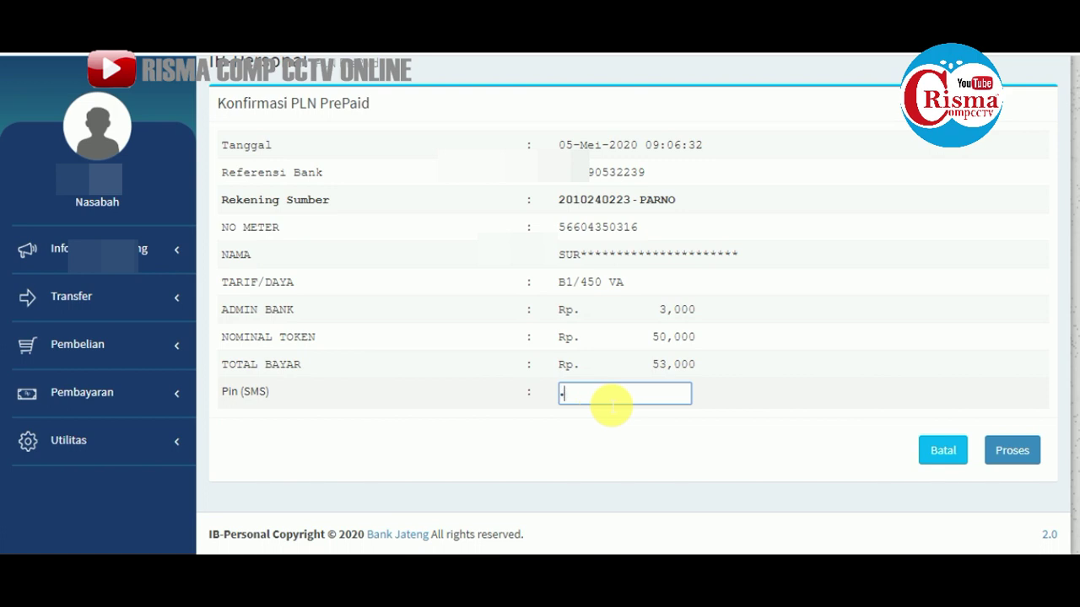
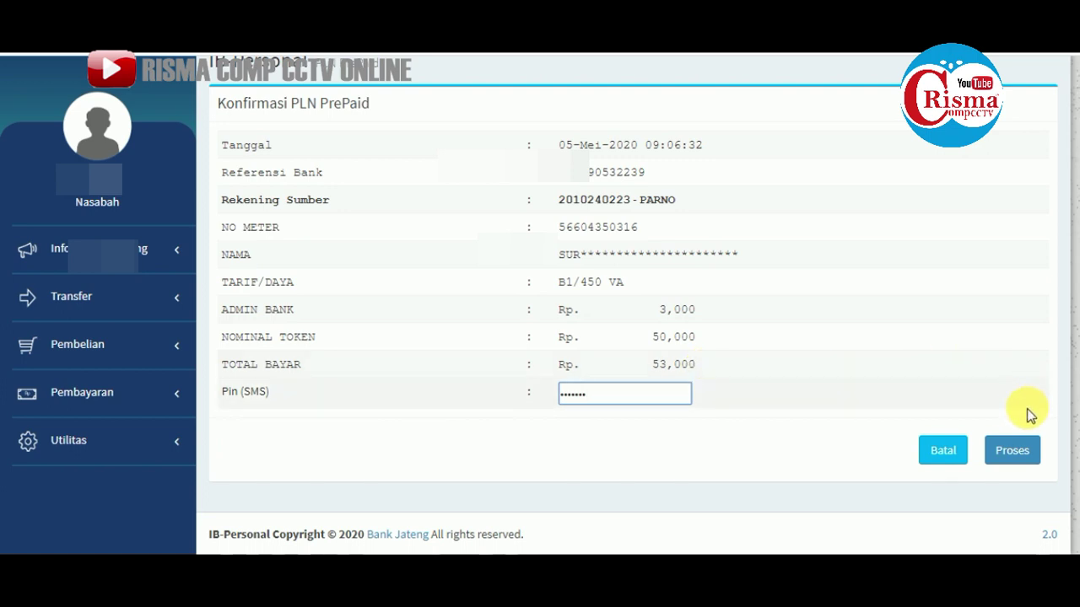
pyautogui.click(1020, 455)
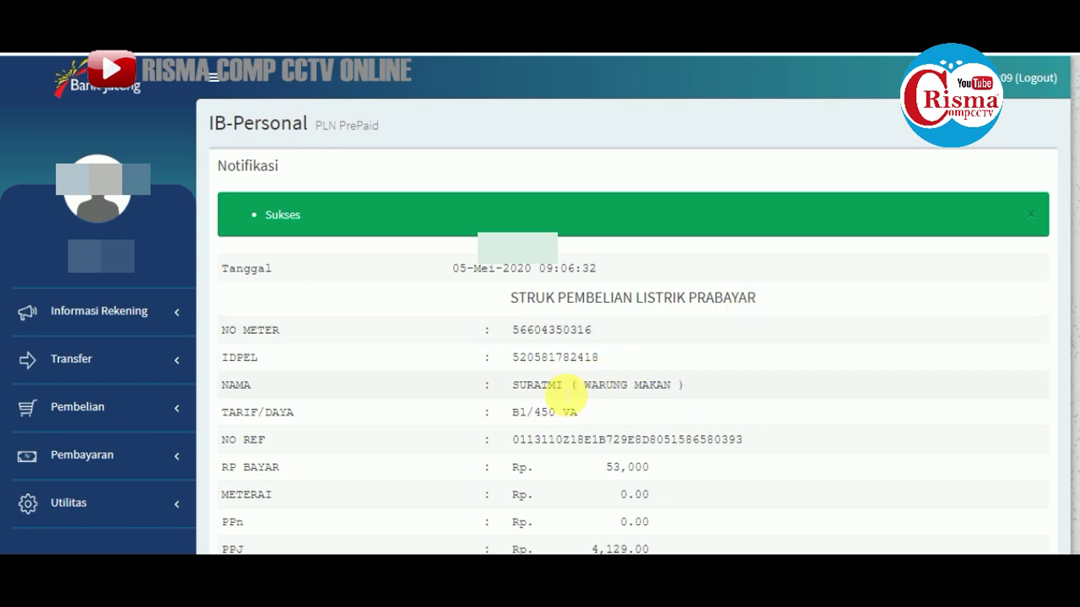
# Scroll through the receipt to review the token number, 85,8 kWh and Rp 45,871 token value
pyautogui.scroll(-3, 564, 393)
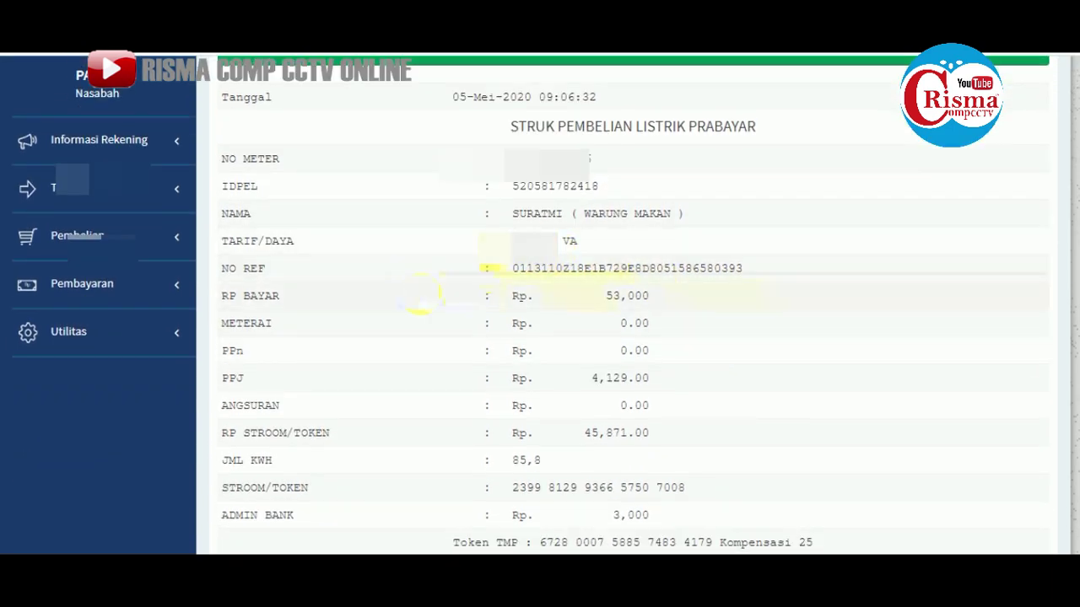
pyautogui.scroll(-2, 692, 309)
pyautogui.scroll(2, 734, 329)
pyautogui.scroll(-3, 734, 329)
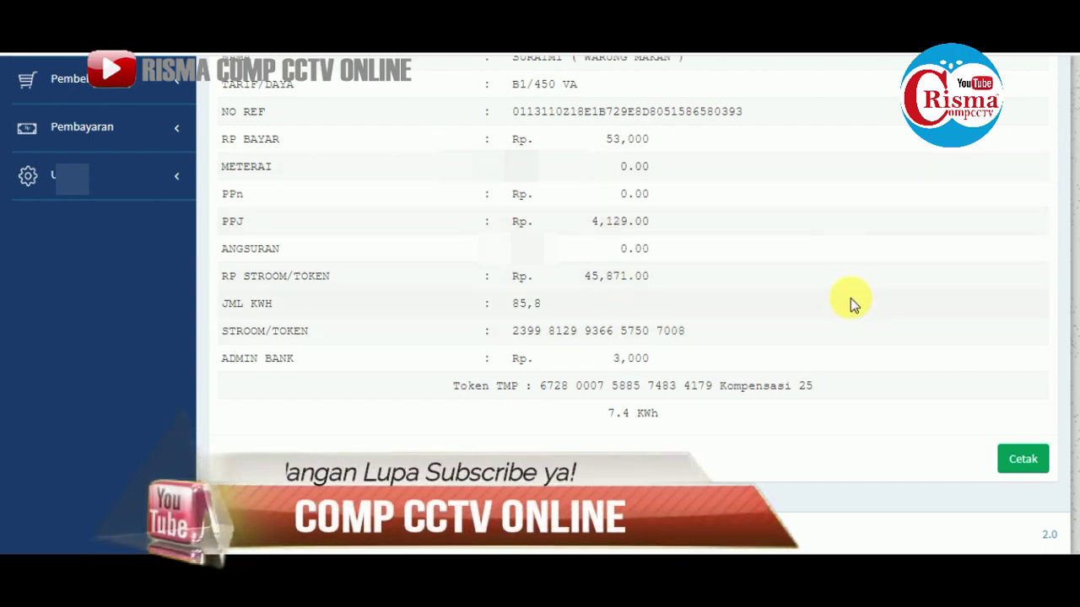
pyautogui.scroll(7, 897, 369)
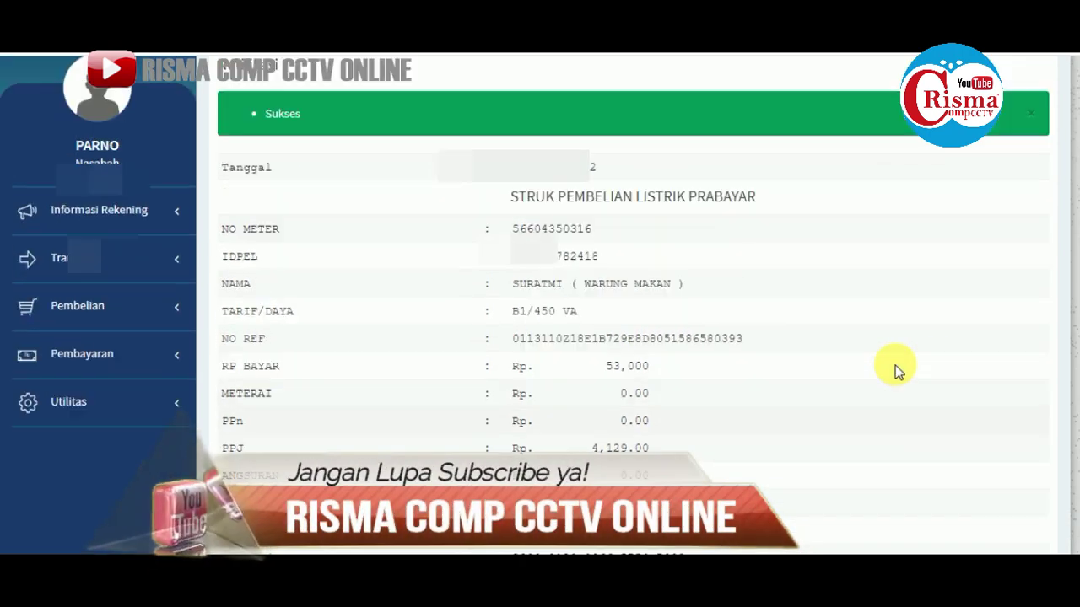
pyautogui.scroll(-7, 887, 369)
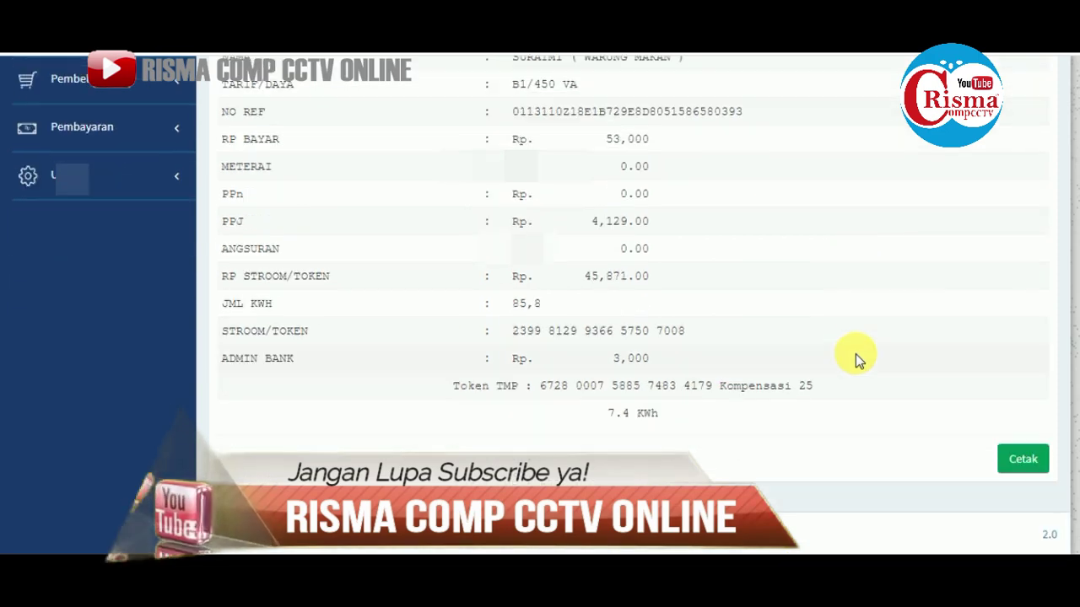
pyautogui.scroll(7, 877, 367)
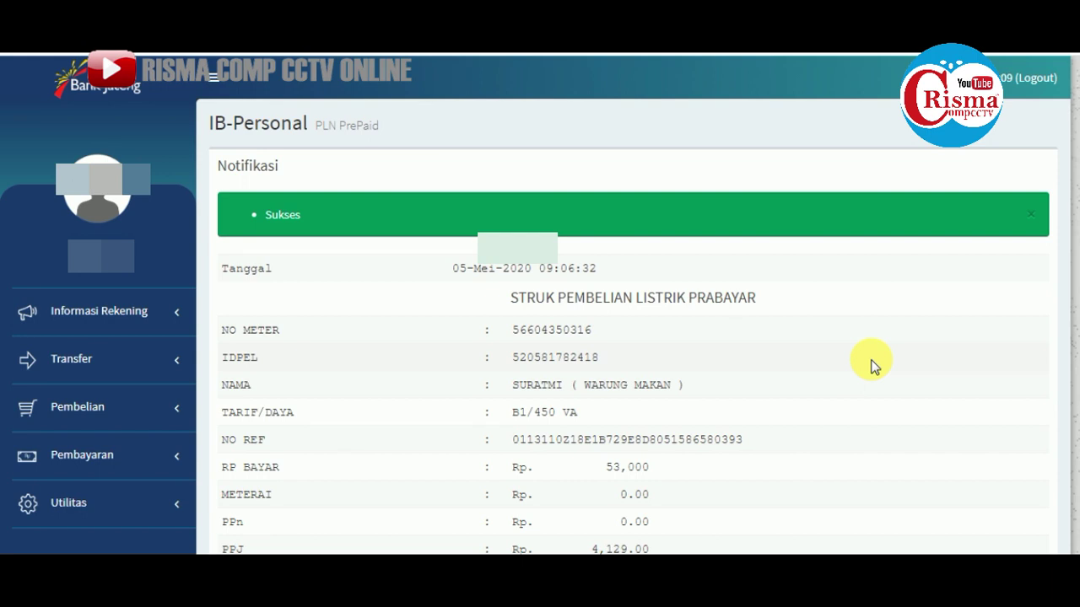
pyautogui.scroll(-7, 1049, 427)
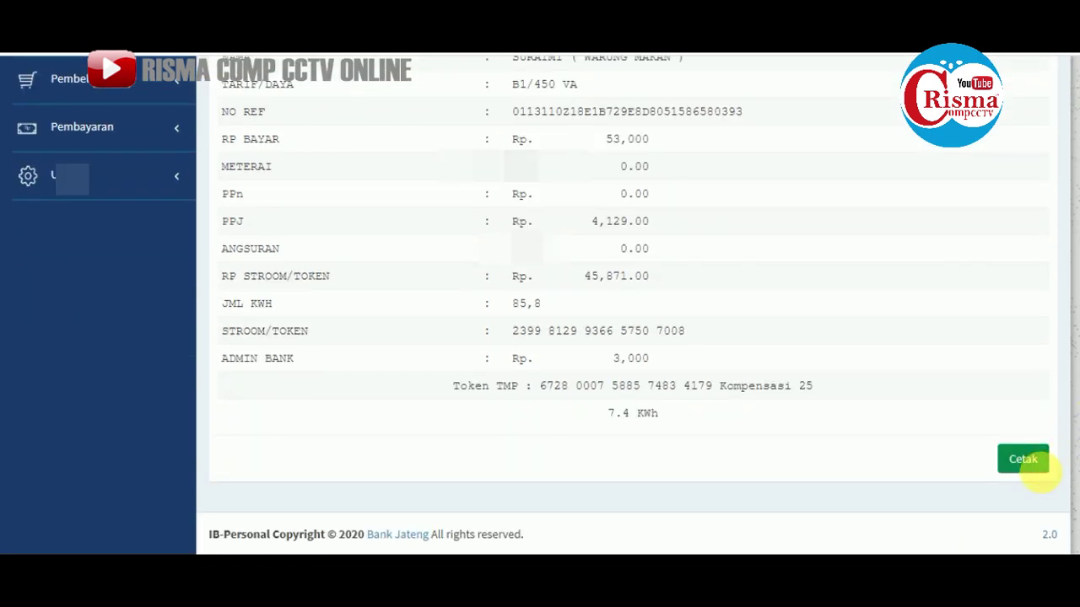
# Print the receipt on the Canon iP2700 on Legal paper and scroll back up
pyautogui.click(1023, 460)
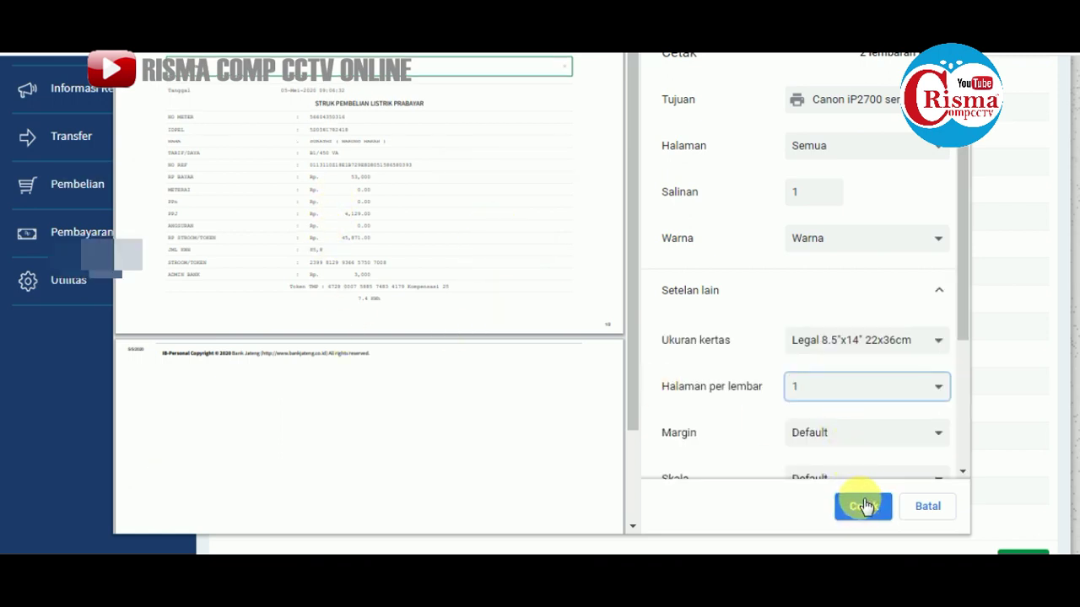
pyautogui.click(863, 507)
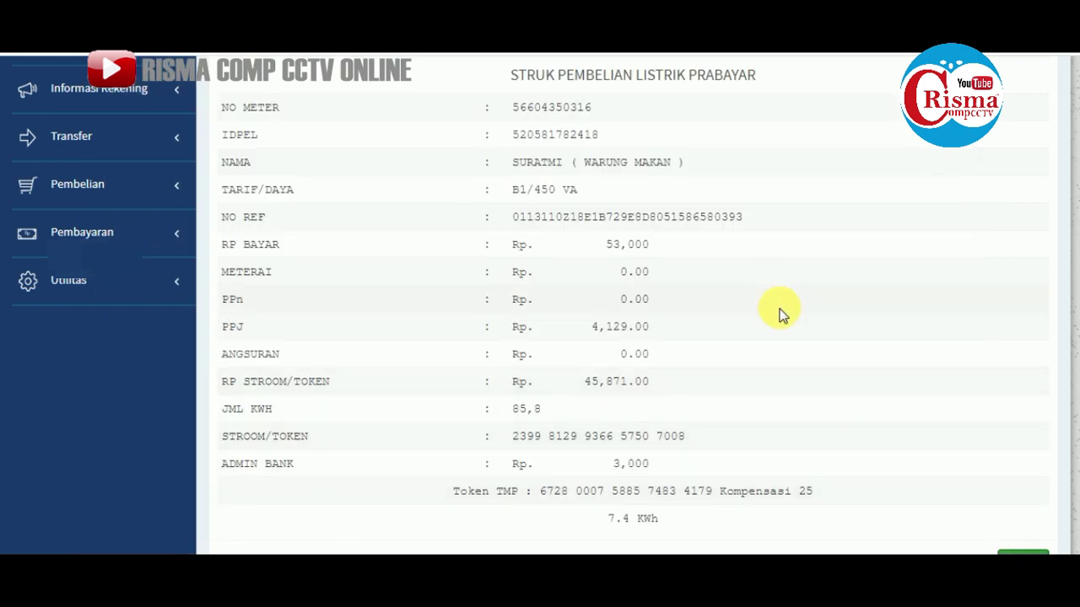
pyautogui.scroll(3, 847, 385)
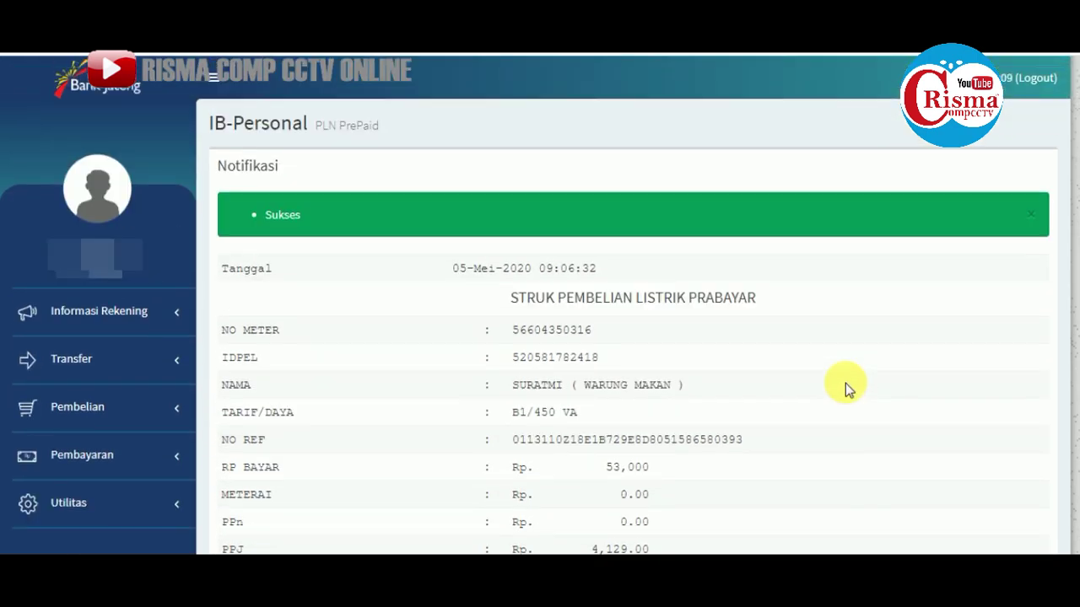